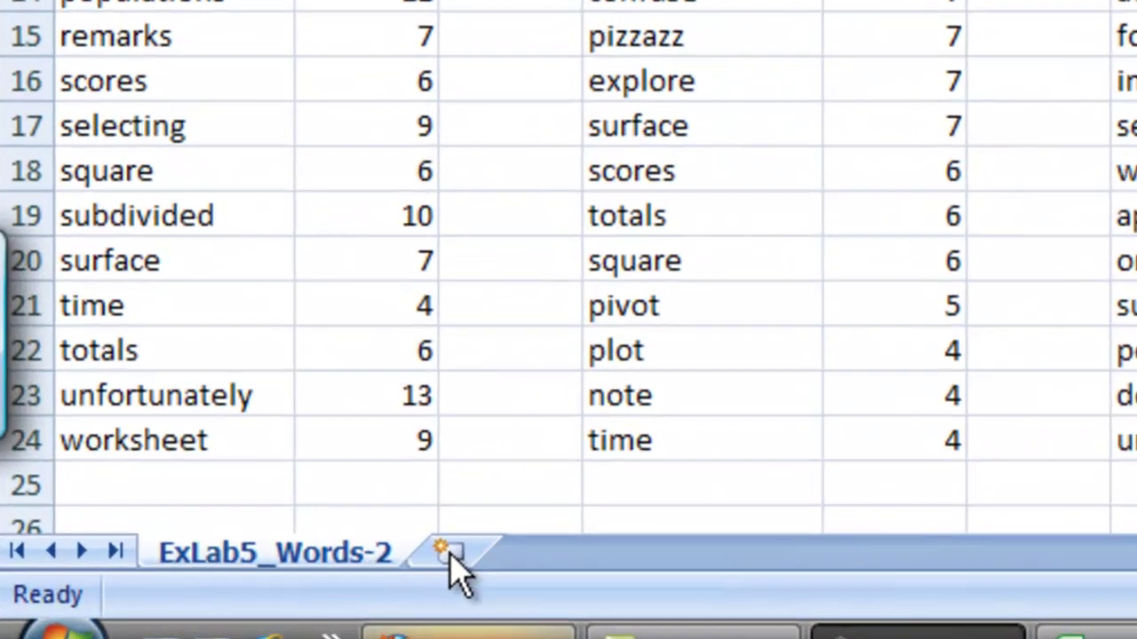
- Copy columns A:B of ExLab5_Words-2 and paste them into column A of Sheet2
left_click(450, 552)
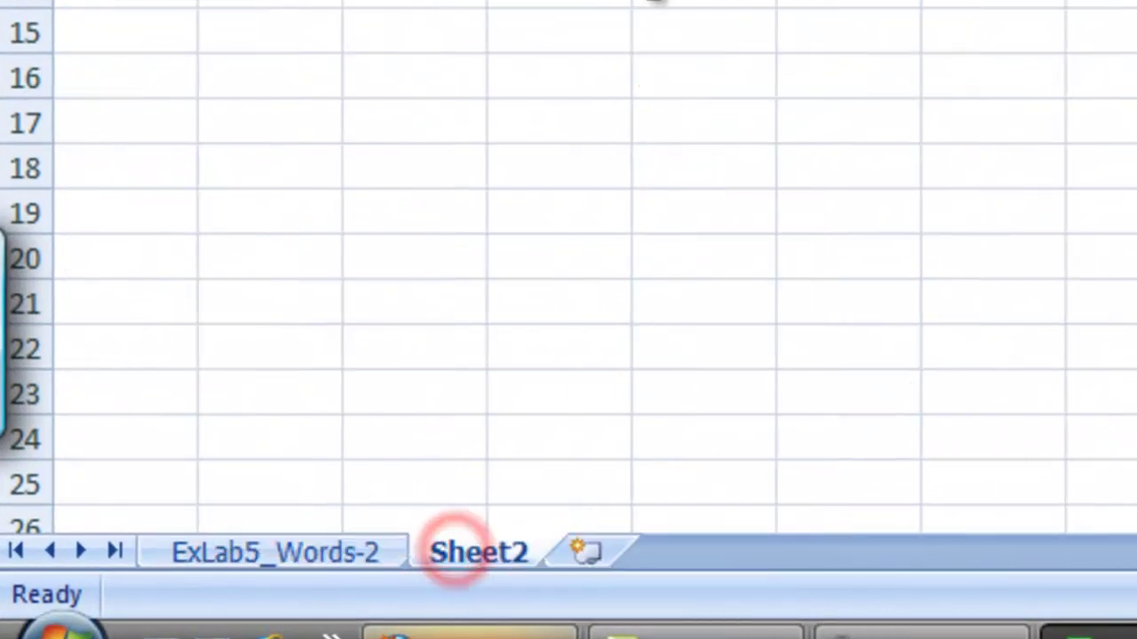
left_click(307, 552)
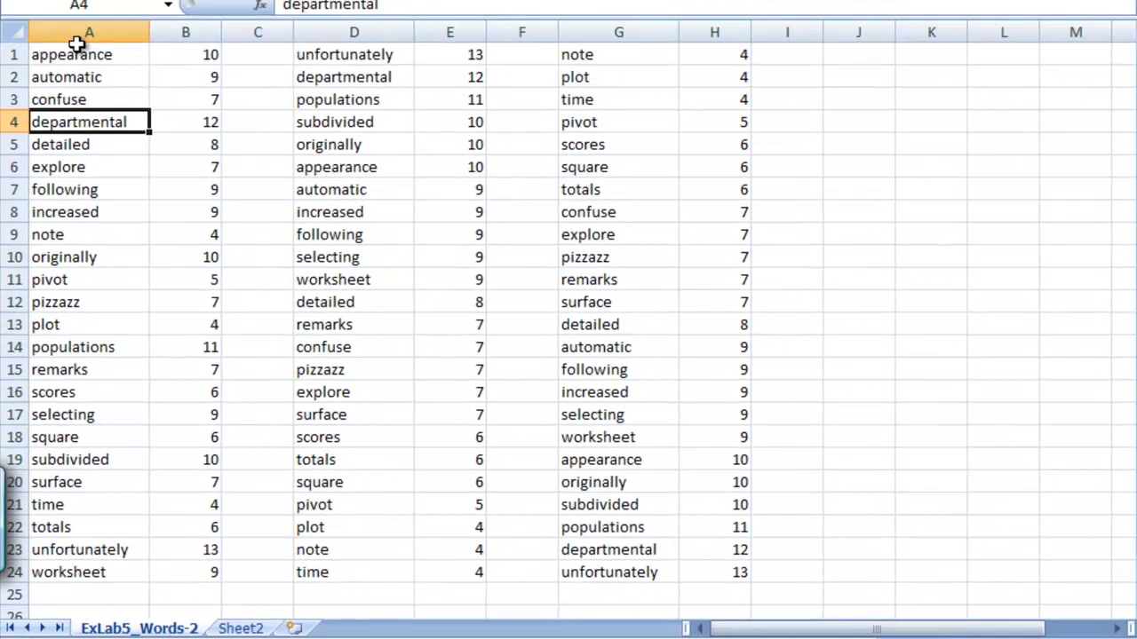
left_click(76, 28)
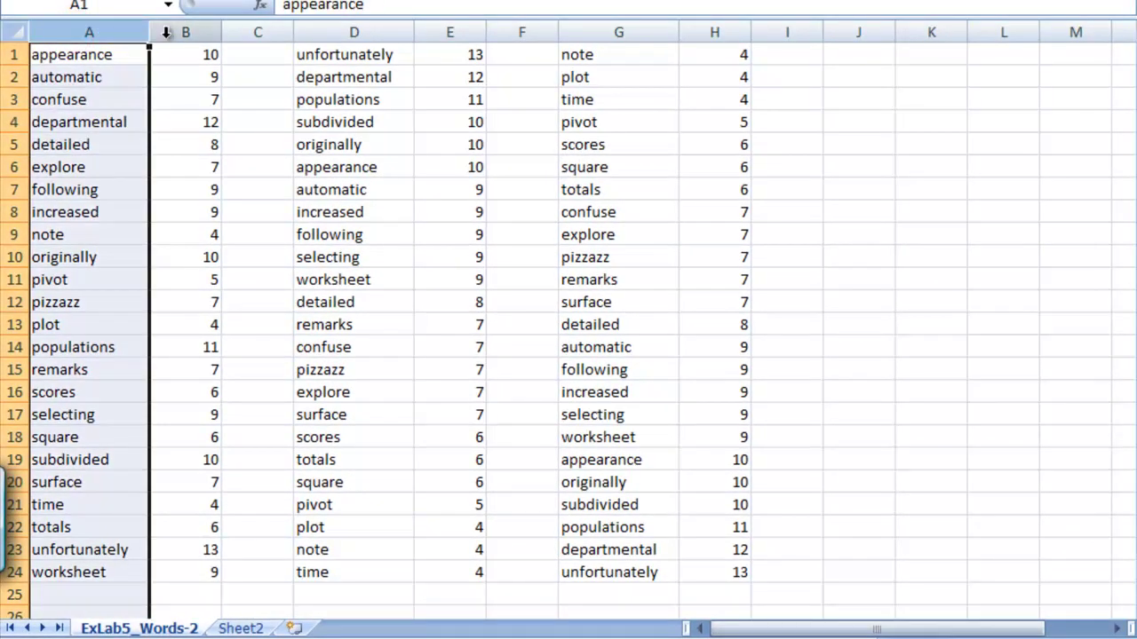
left_click_drag(75, 25, 165, 32)
key("ctrl+c")
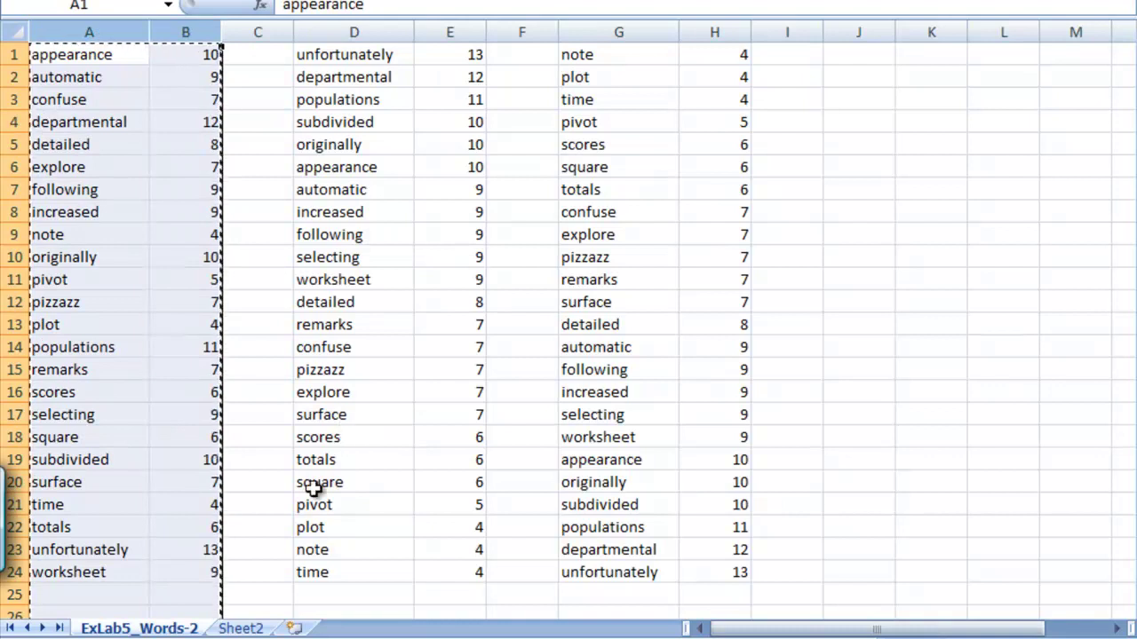
left_click(240, 629)
left_click(71, 28)
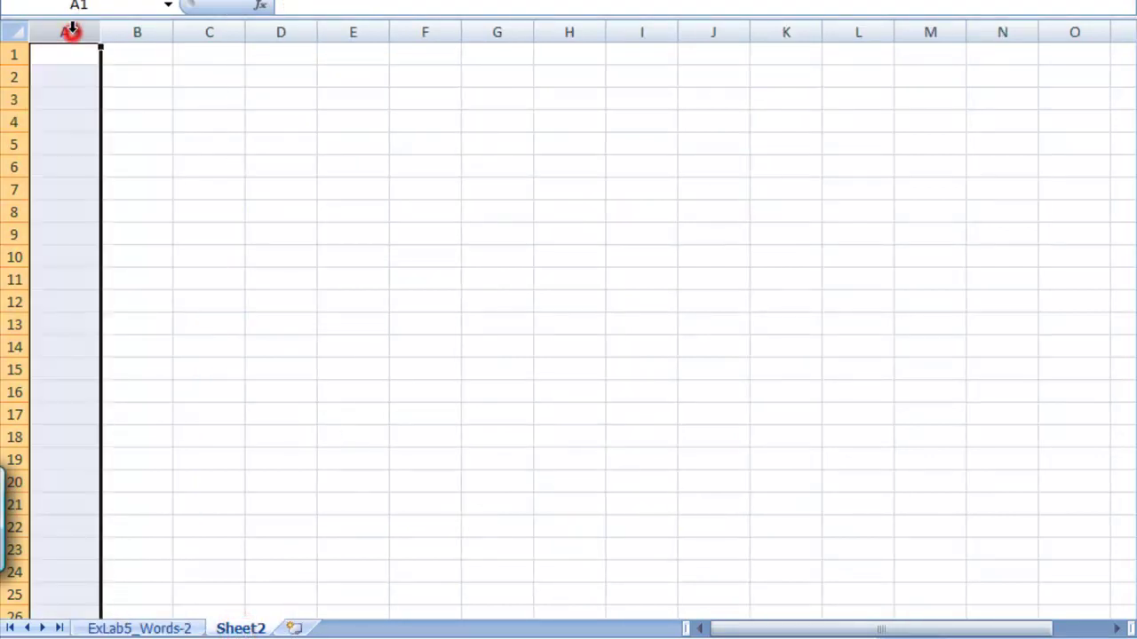
key("ctrl+v")
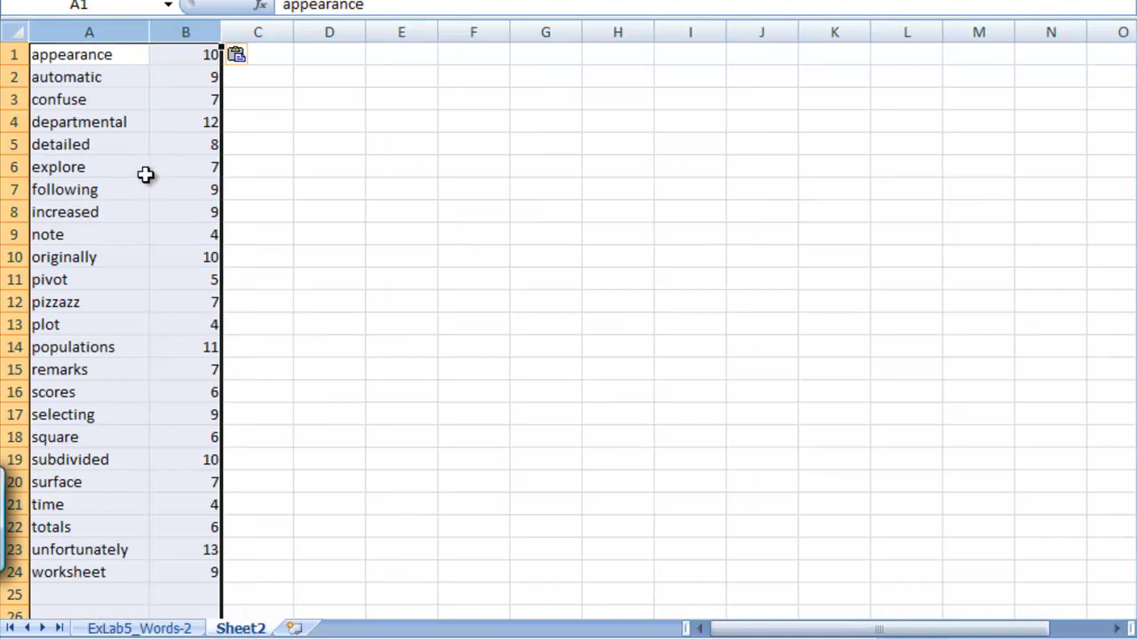
- Select A1 and turn on the Data Filter for the pasted word list
left_click(127, 94)
left_click(86, 52)
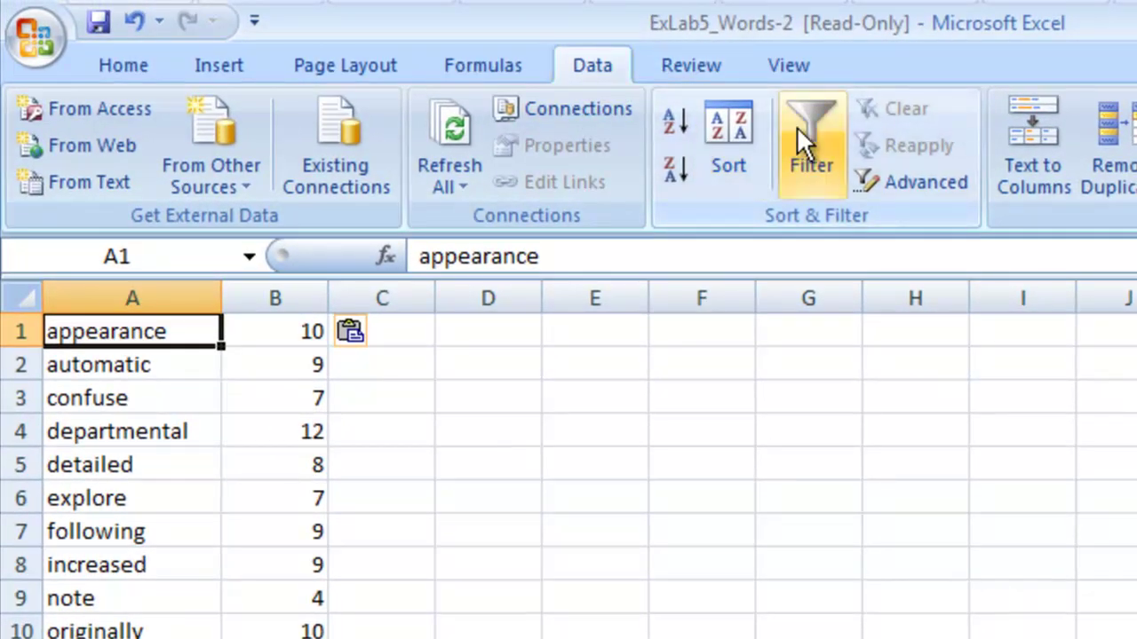
left_click(797, 126)
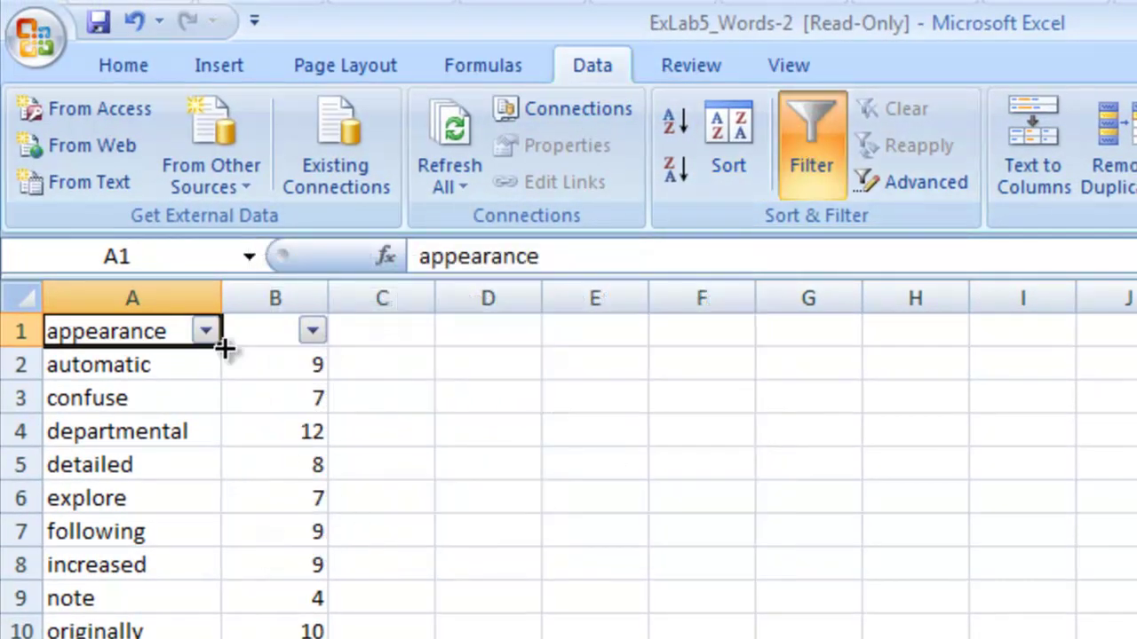
- Browse column A's filter dropdown options and close it without filtering
left_click(206, 332)
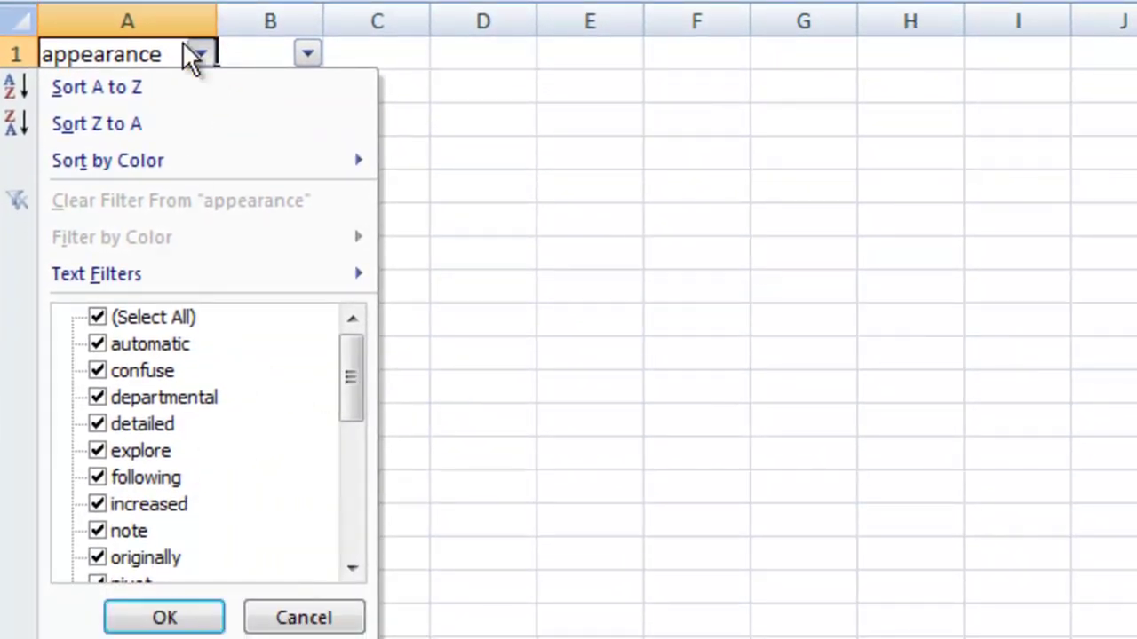
left_click(293, 615)
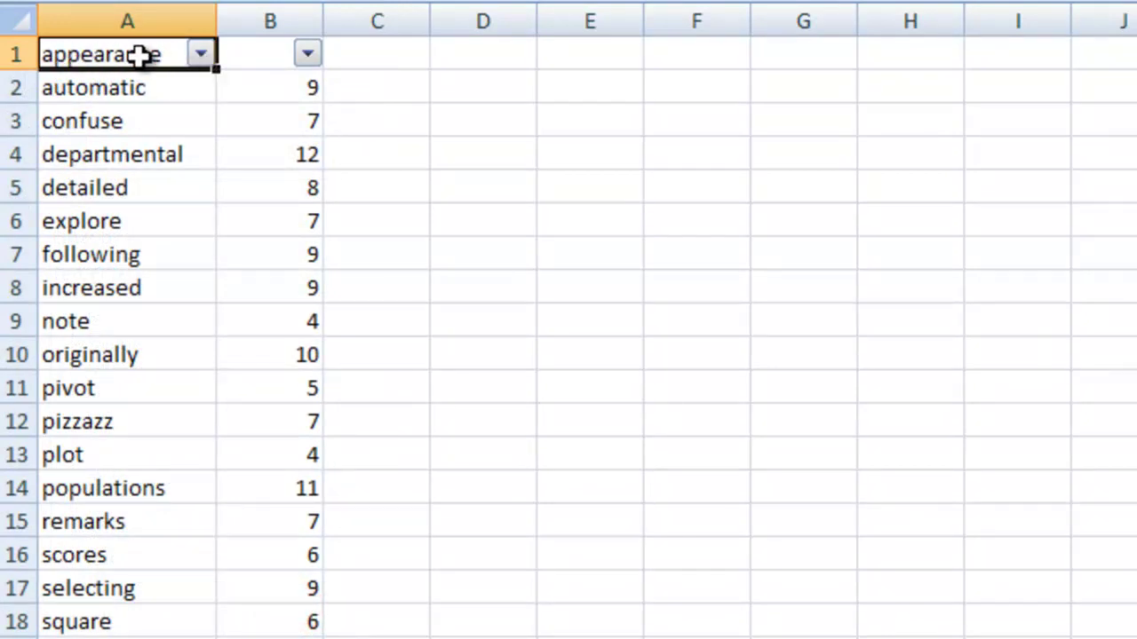
left_click(201, 54)
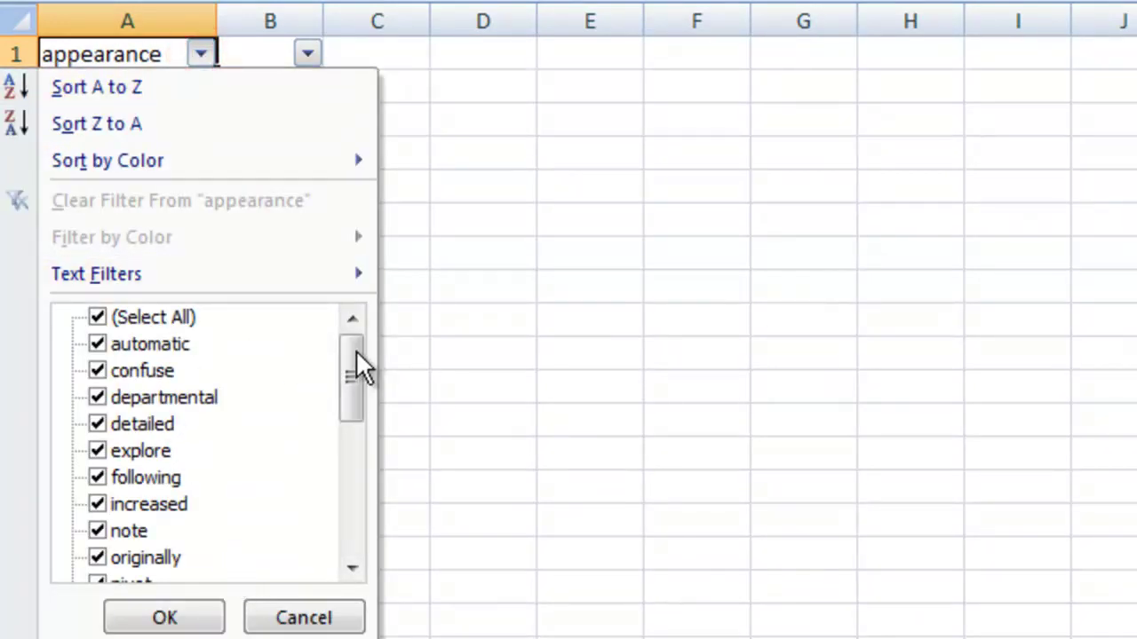
mouse_move(356, 363)
left_mouse_down()
mouse_move(353, 538)
mouse_move(353, 337)
left_mouse_up()
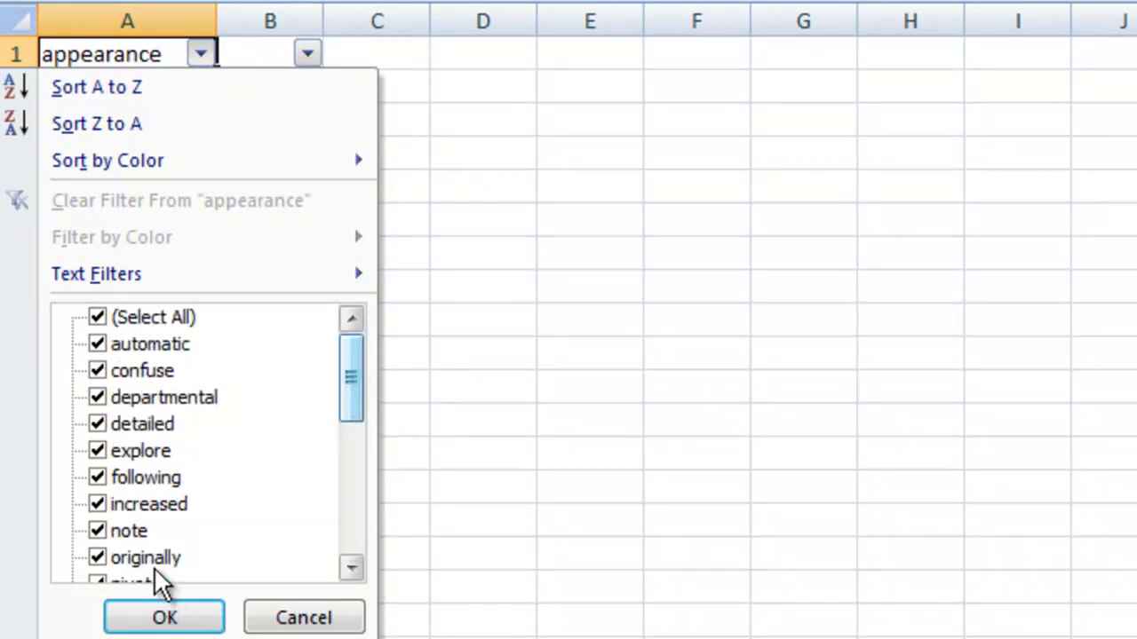
mouse_move(133, 273)
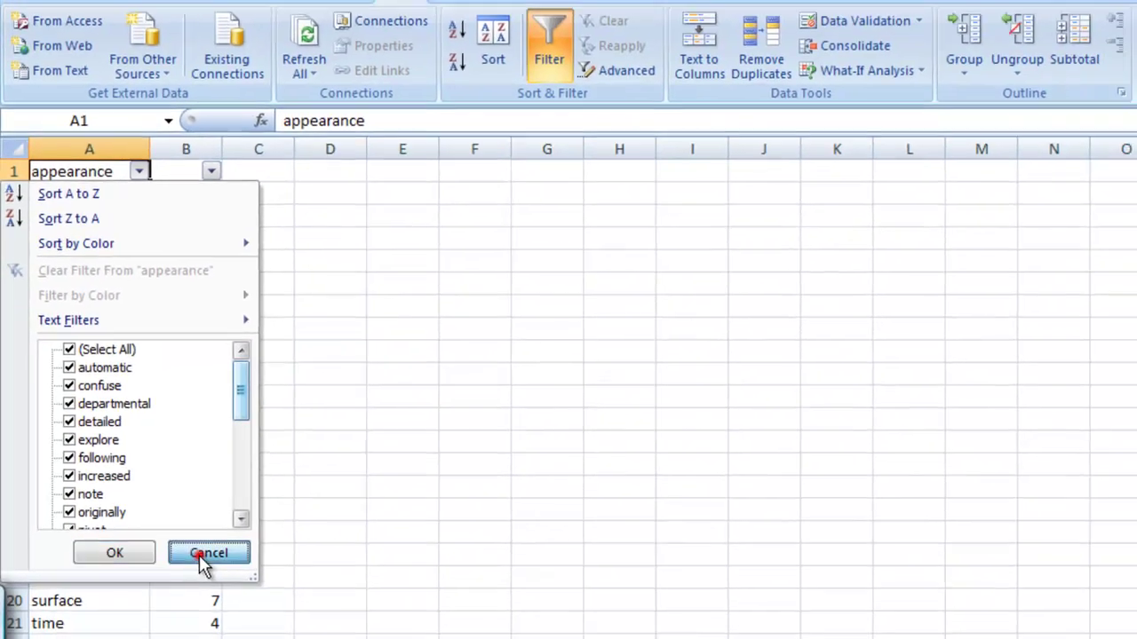
left_click(188, 546)
- Turn the filter off and insert a blank row above the word list
left_click(536, 49)
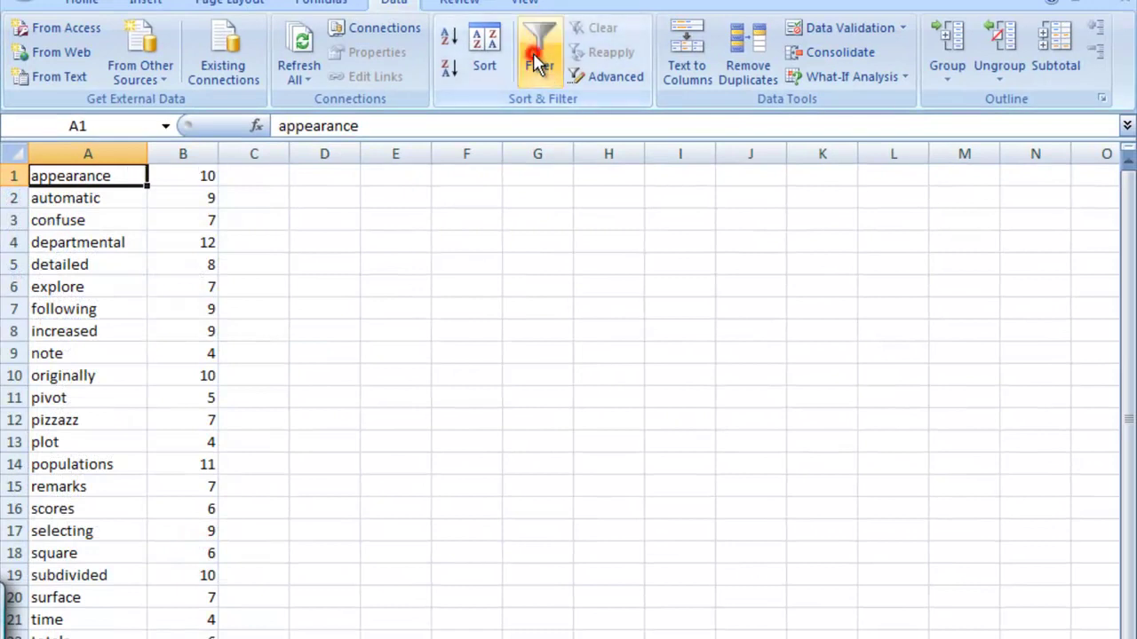
right_click(14, 176)
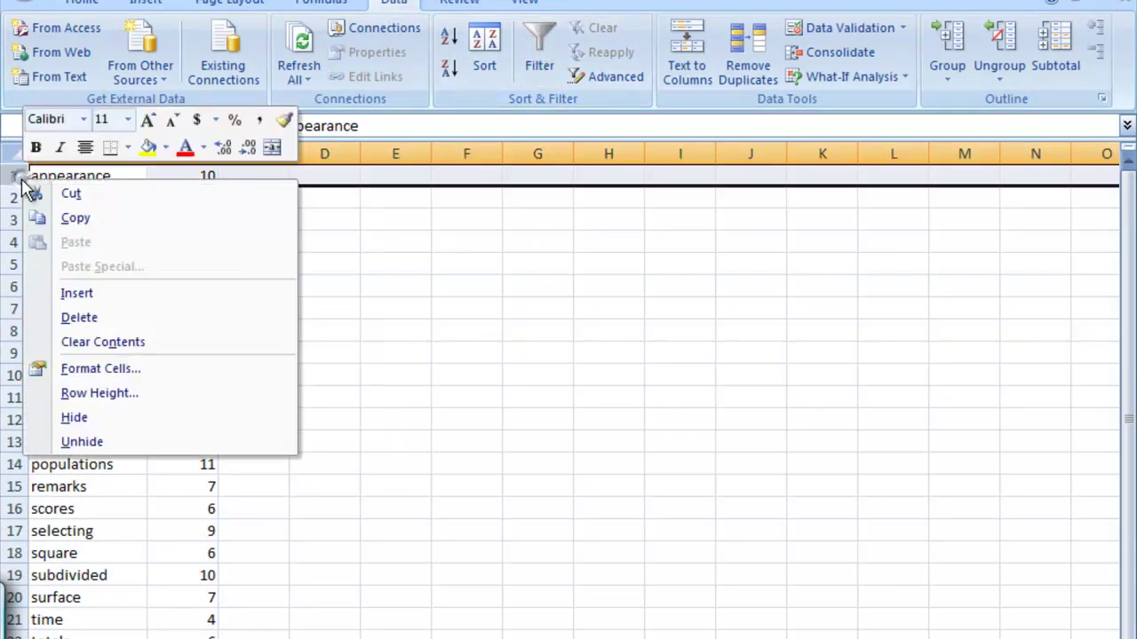
left_click(86, 296)
- Enter the headings 'Words' in A1 and 'Length' in B1
left_click(84, 175)
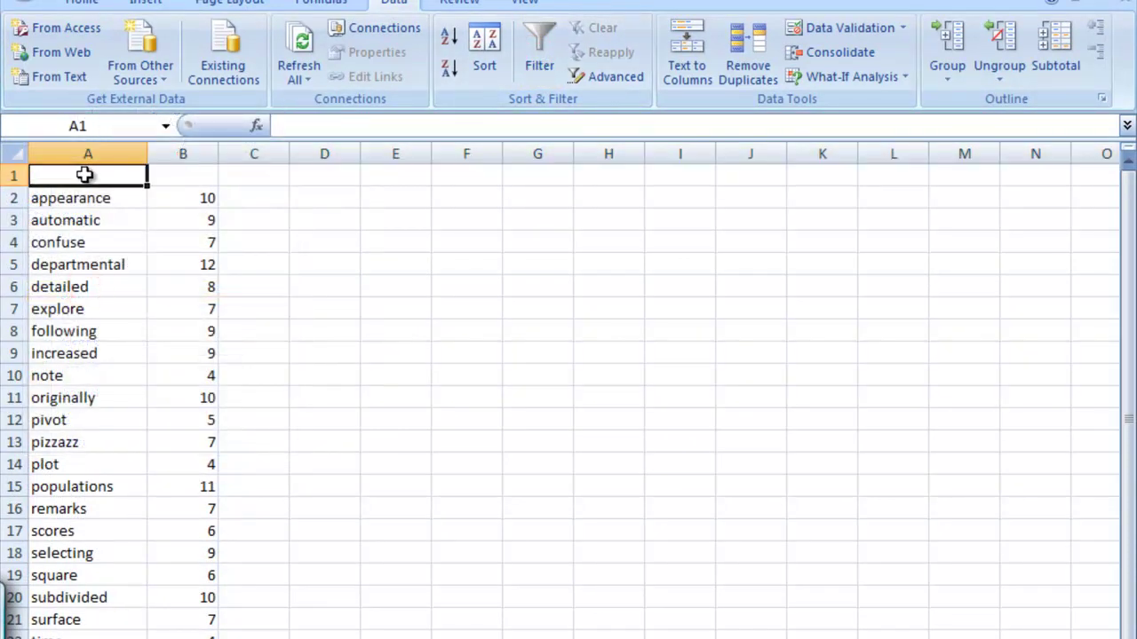
type("WQ")
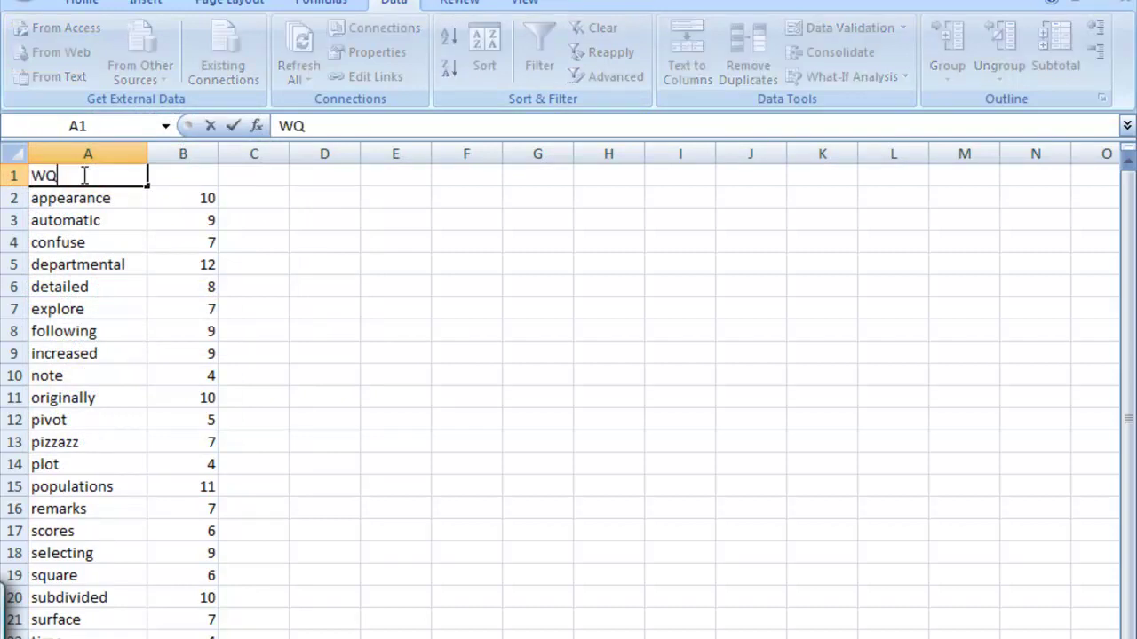
type("ords")
key("Tab")
type("L")
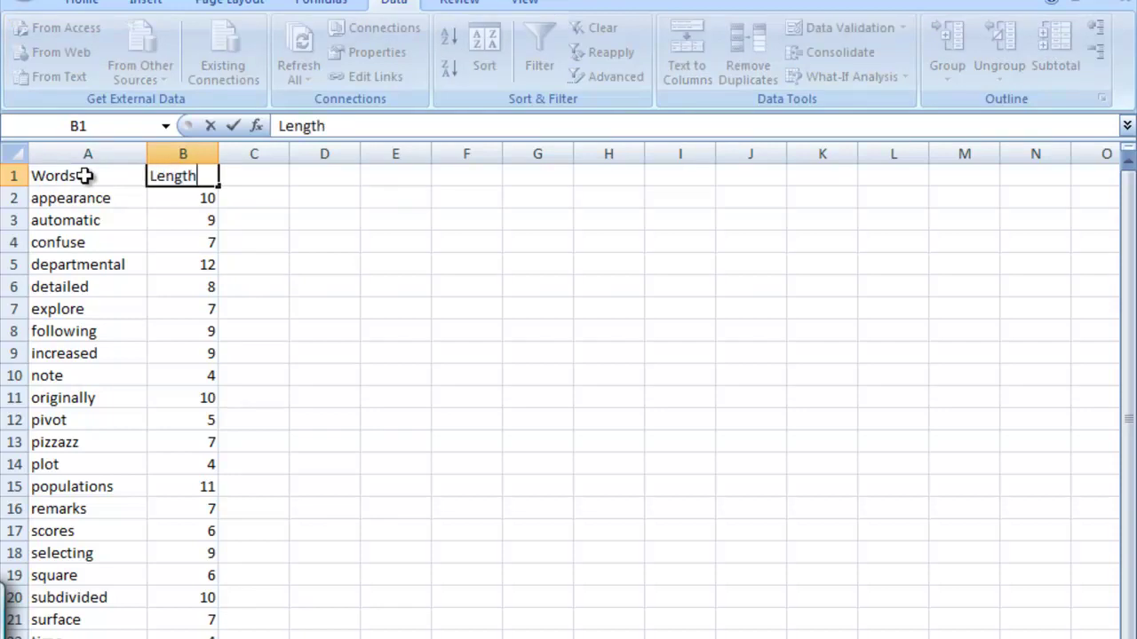
- Re-enable the filter and keep only words beginning with 'p': pivot, pizzazz, plot, populations
left_click(62, 199)
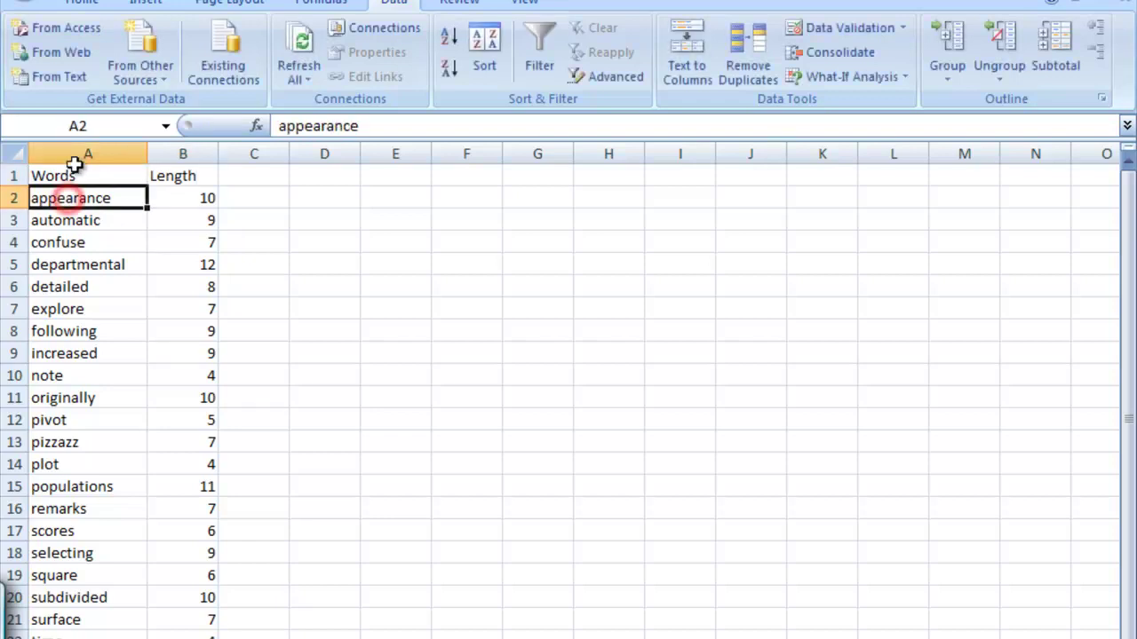
left_click(75, 176)
left_click(538, 55)
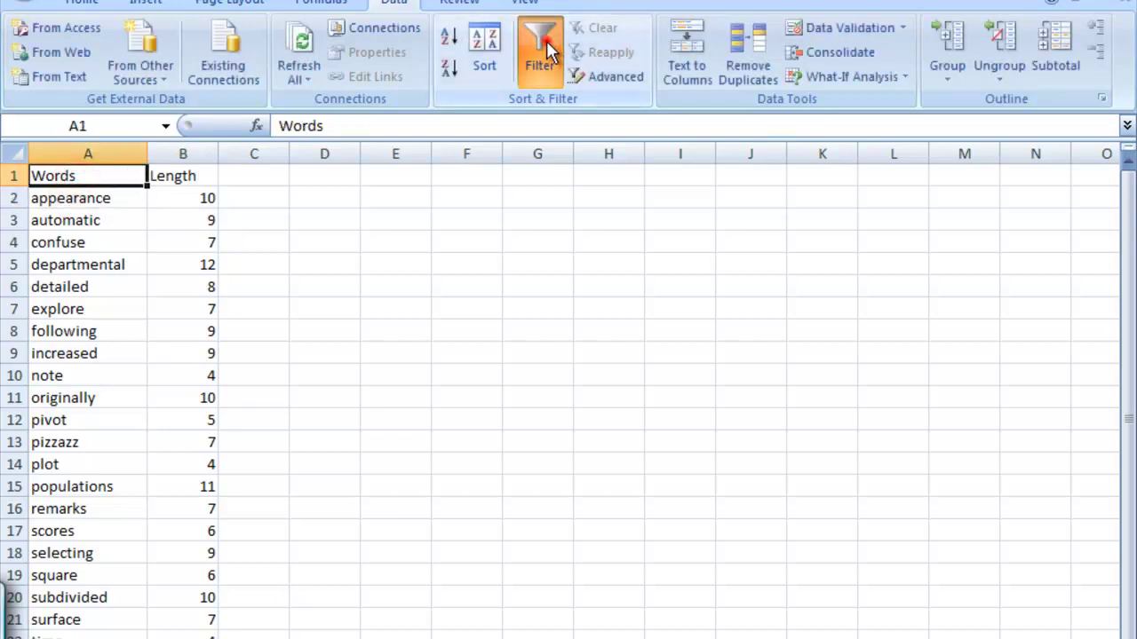
left_click(136, 176)
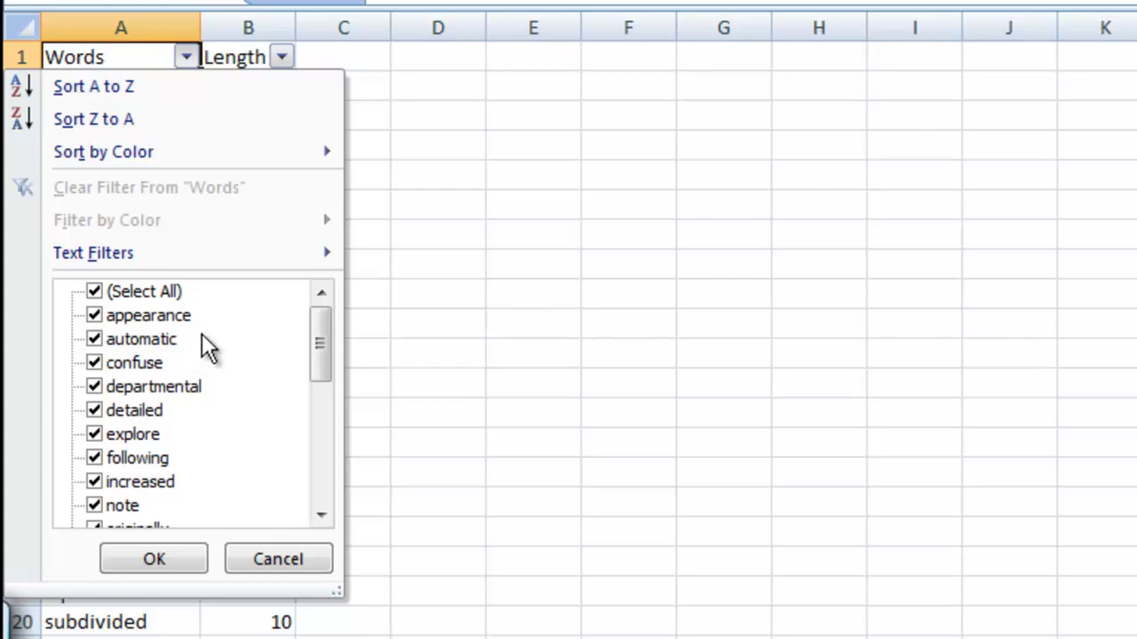
mouse_move(133, 253)
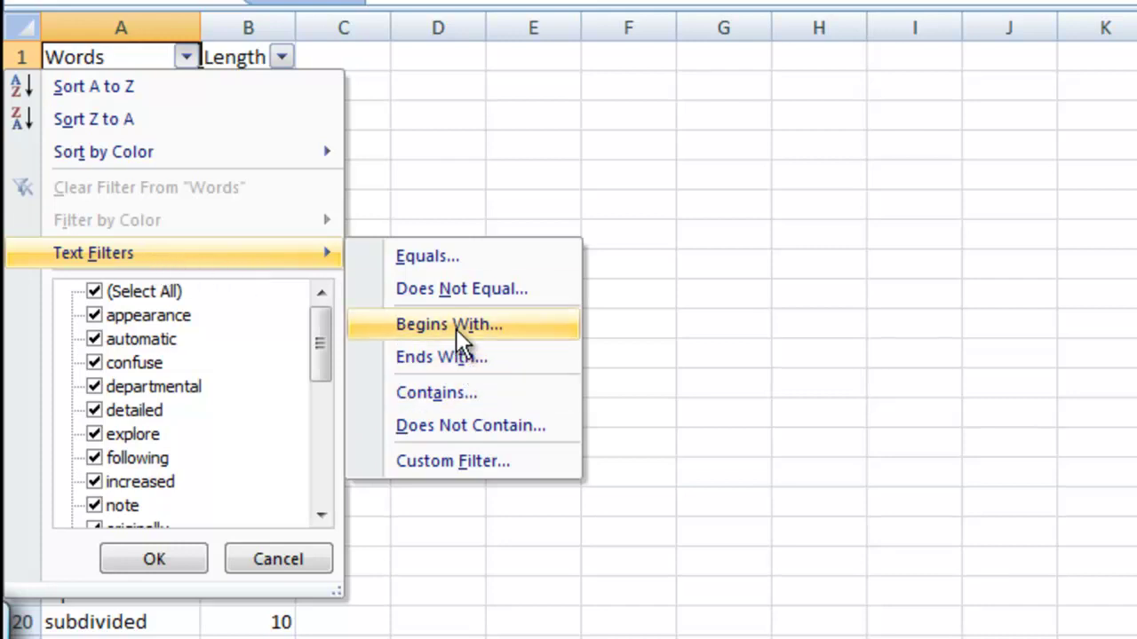
left_click(459, 331)
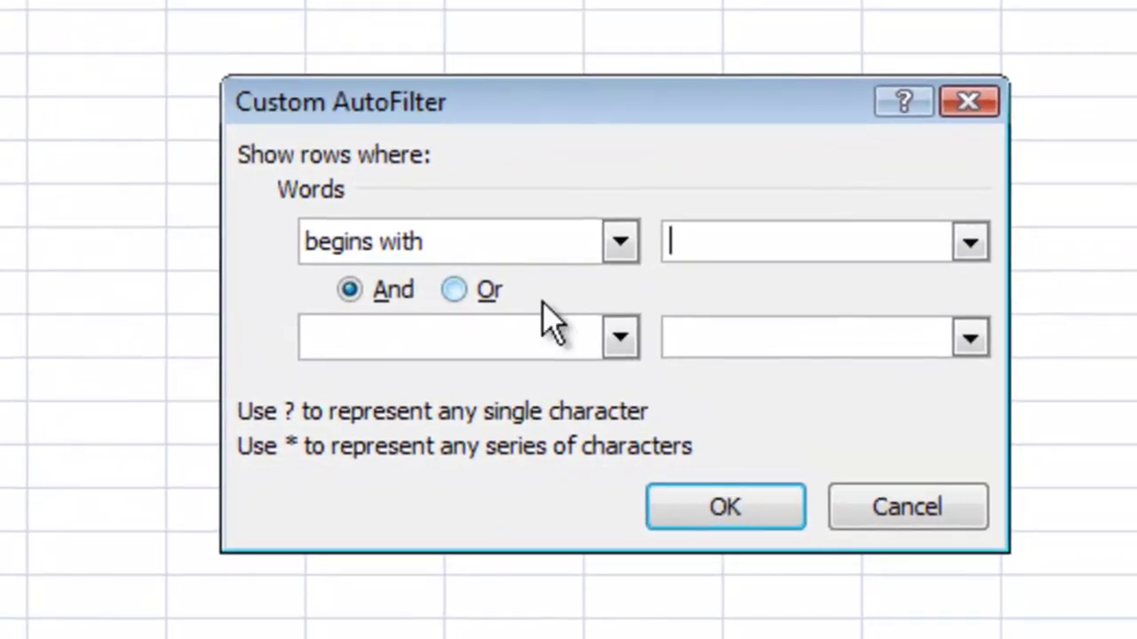
left_click(695, 242)
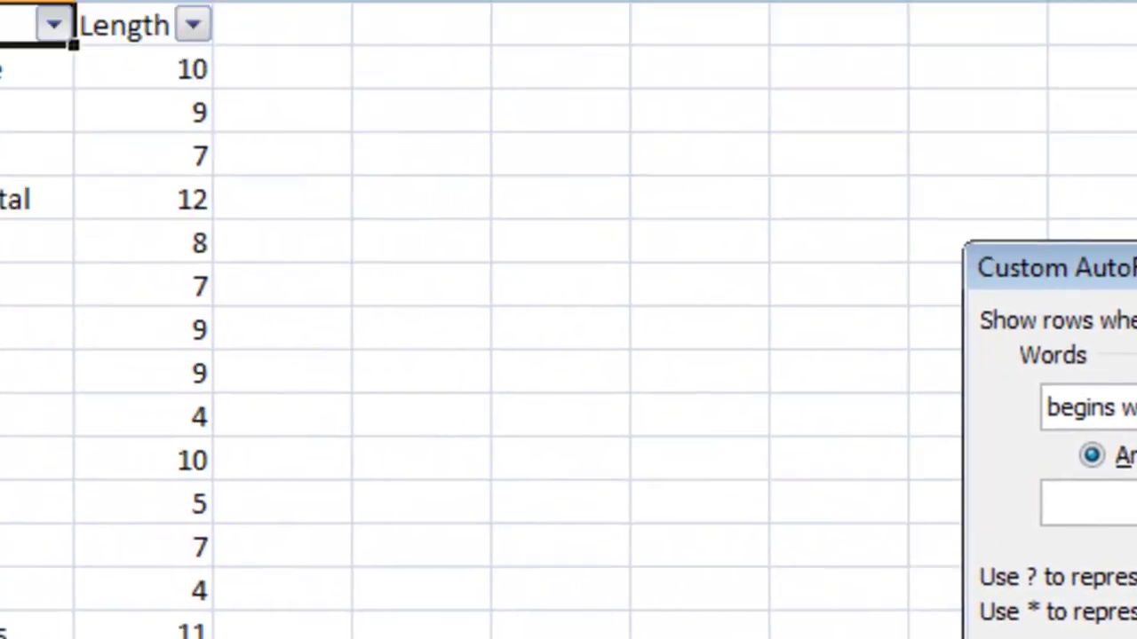
key("Return")
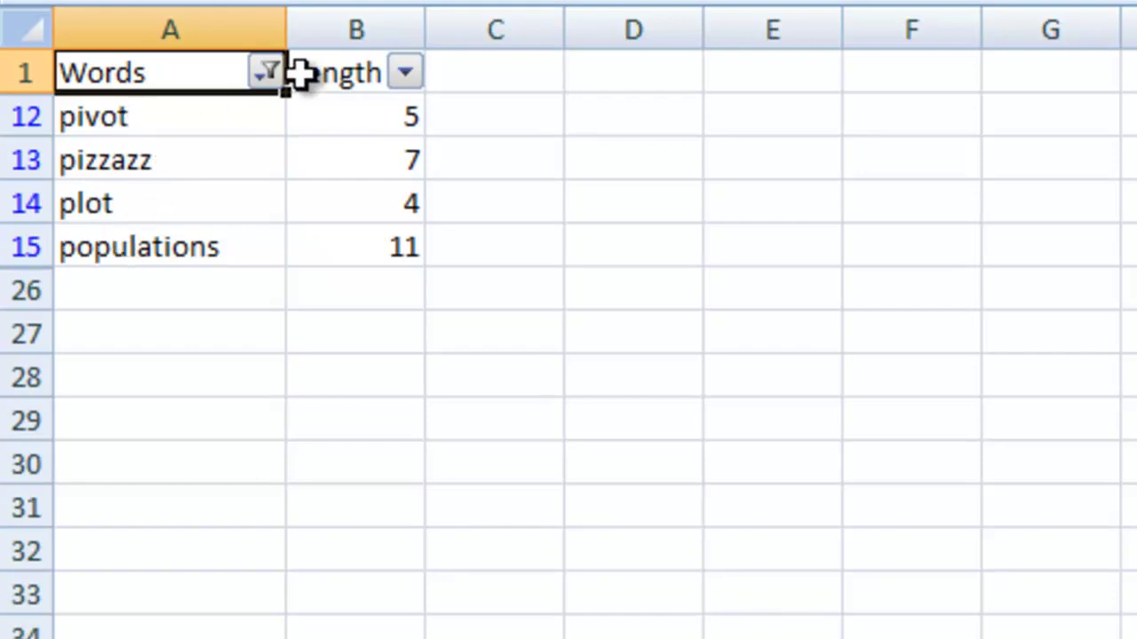
- Filter Words to those ending in 'd', leaving detailed, increased and subdivided
left_click(266, 76)
mouse_move(129, 358)
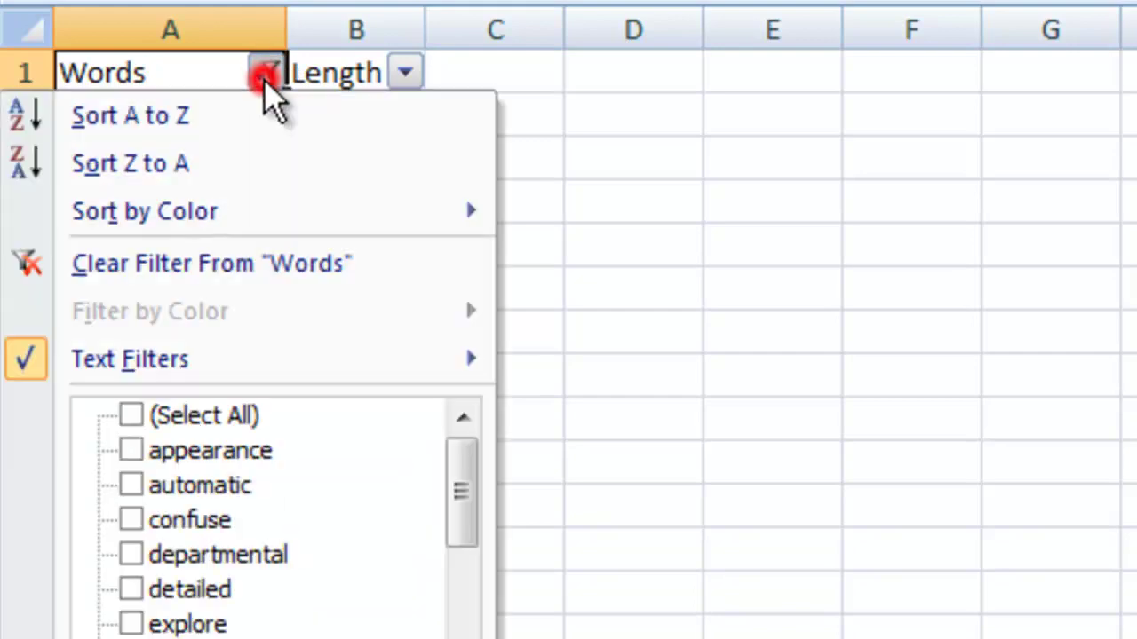
left_click(546, 513)
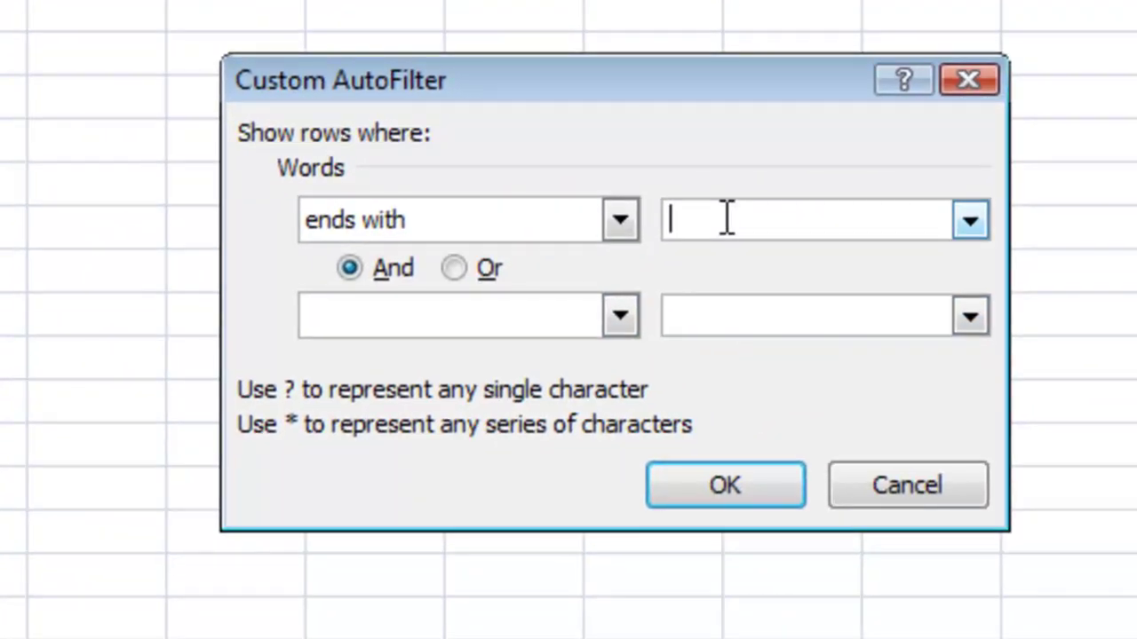
left_click(725, 219)
type("d")
left_click(753, 487)
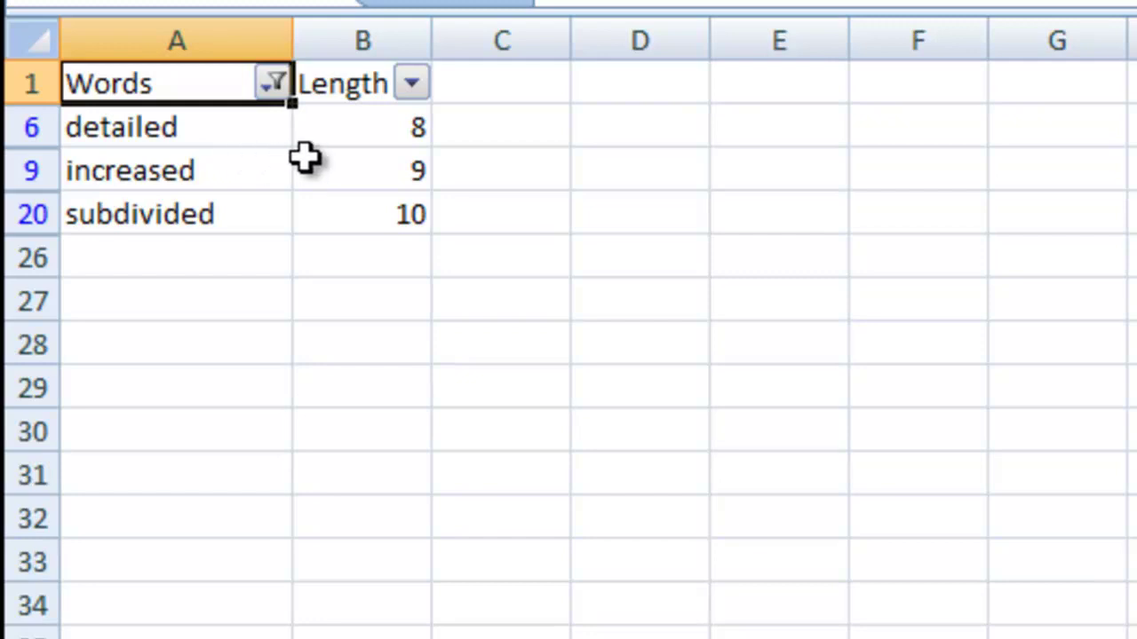
- Use Clear Filter From 'Words' to bring back the full word list
left_click(275, 85)
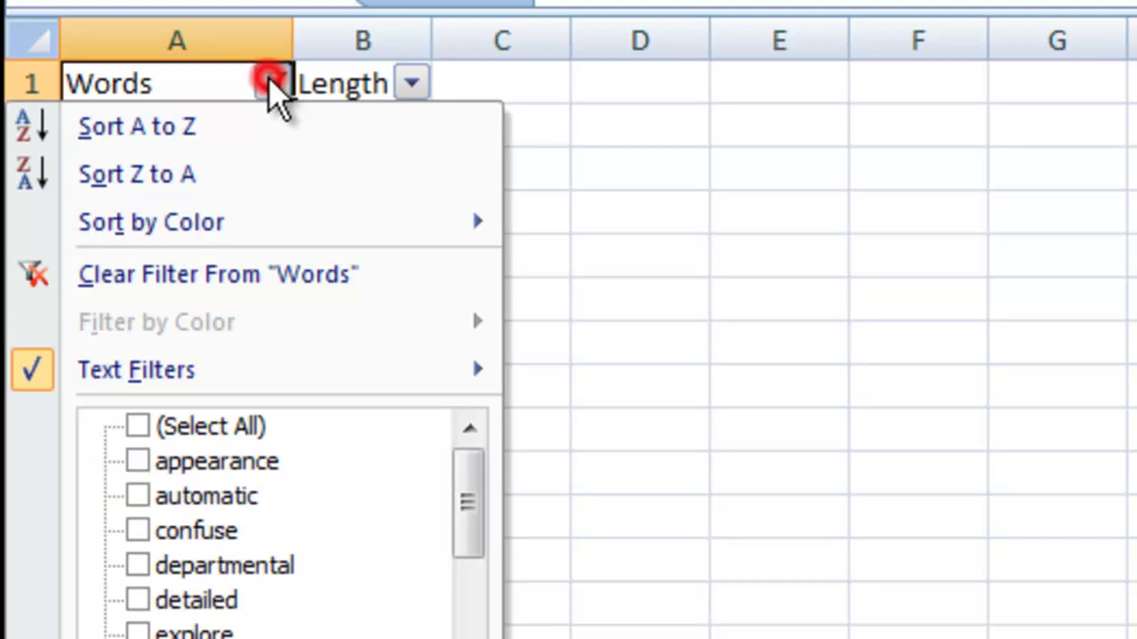
left_click(269, 277)
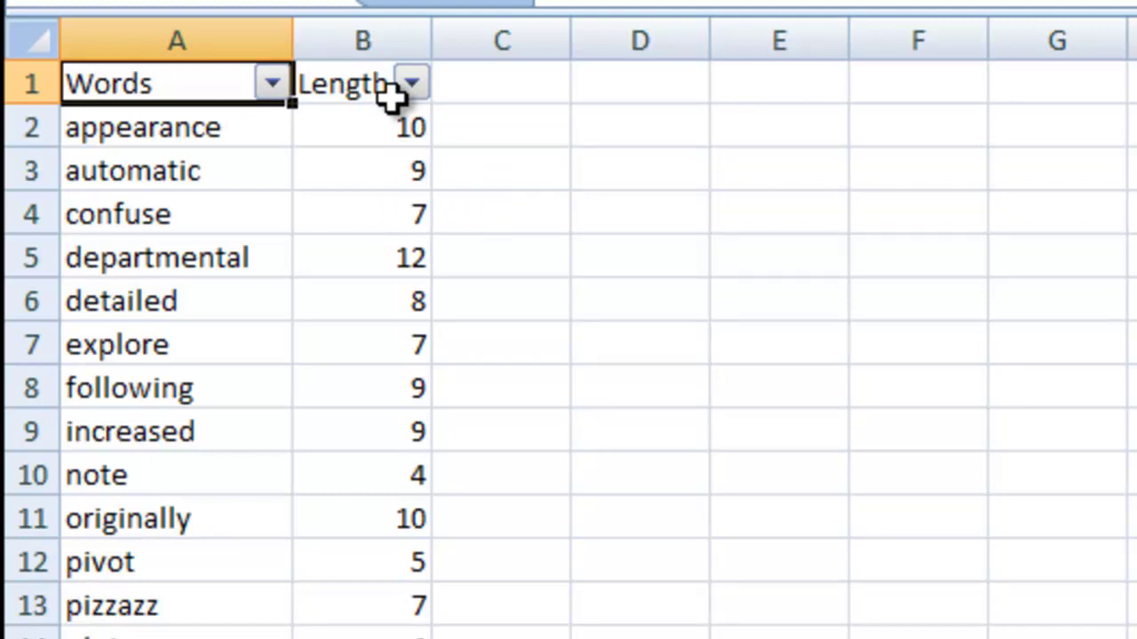
- Filter Length to values >= 7 and <= 9, leaving 11 of 24 words
left_click(414, 85)
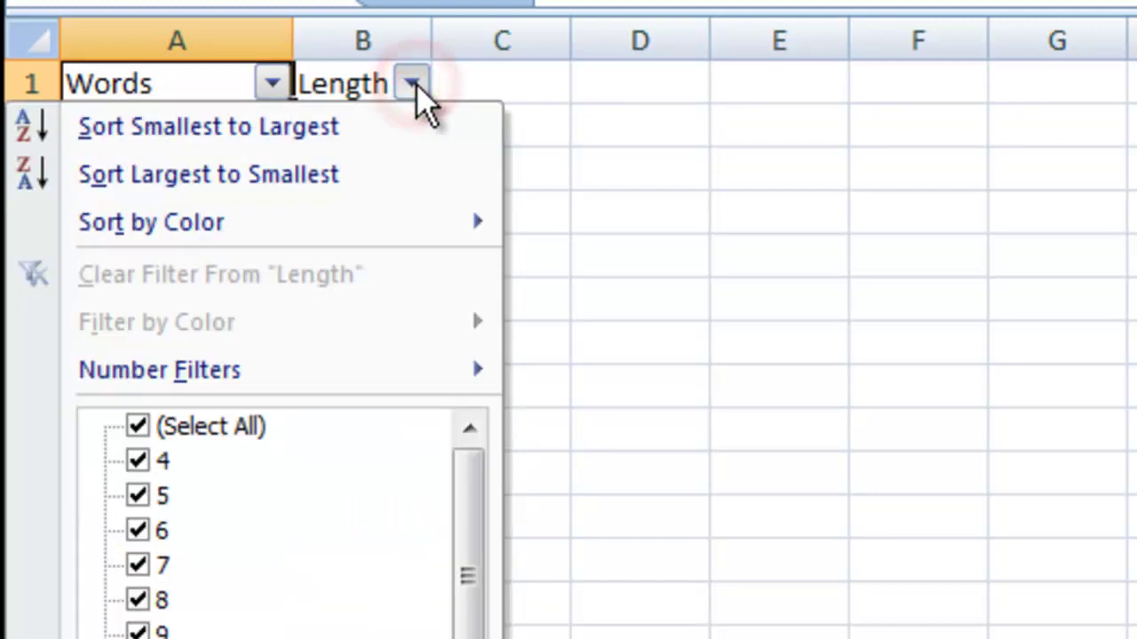
mouse_move(160, 369)
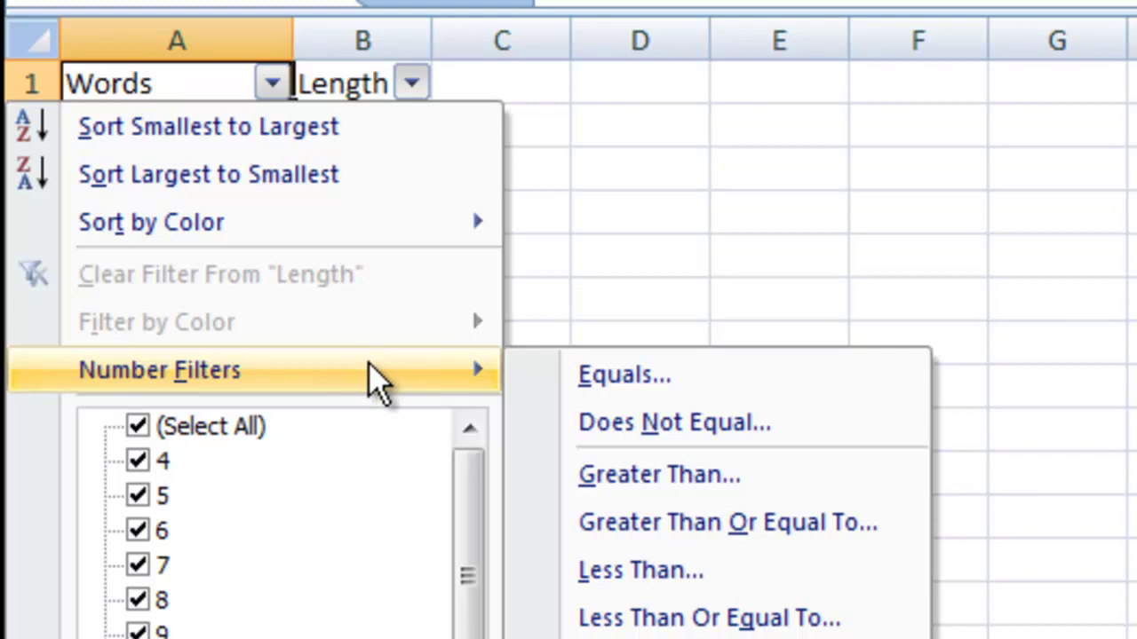
left_click(739, 535)
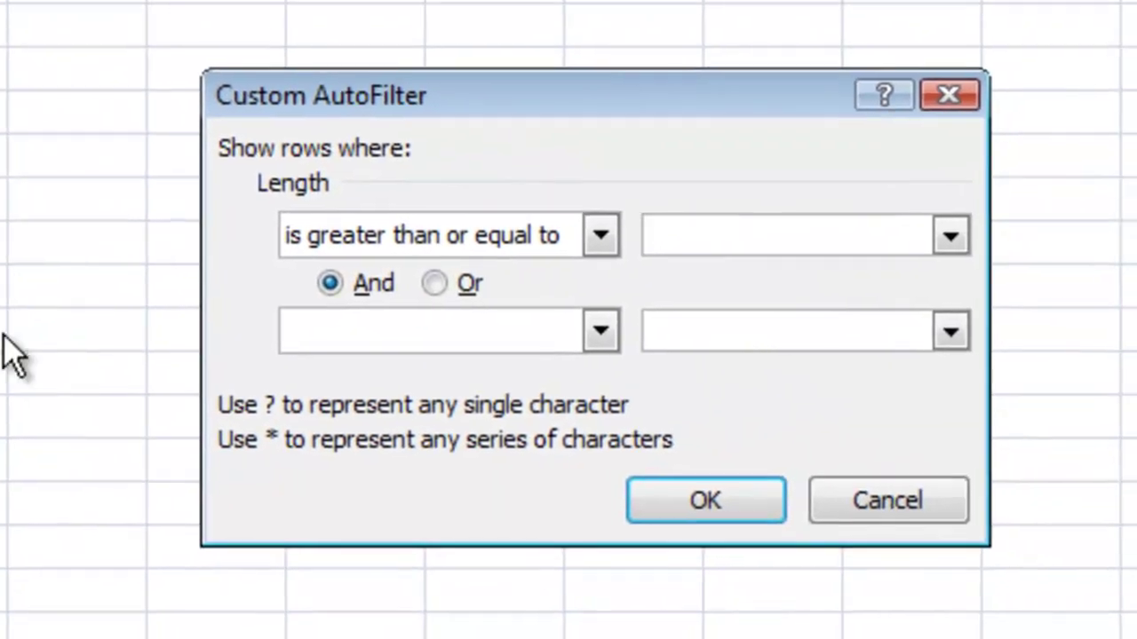
left_click(697, 233)
type("7")
left_click(331, 282)
left_click(326, 332)
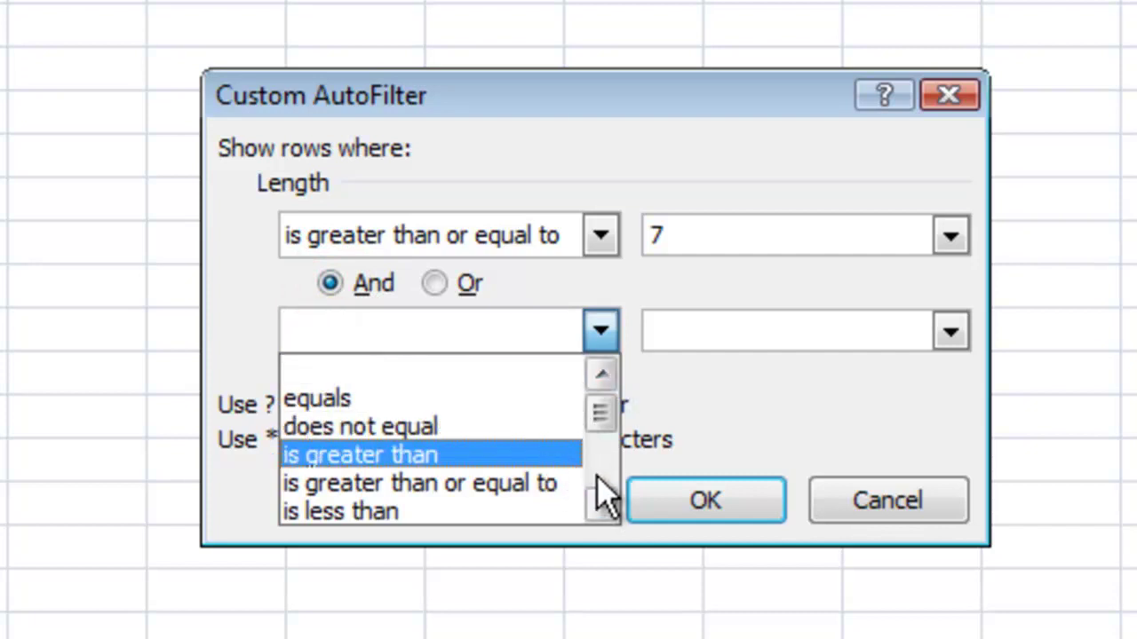
left_click(601, 505)
left_click(520, 508)
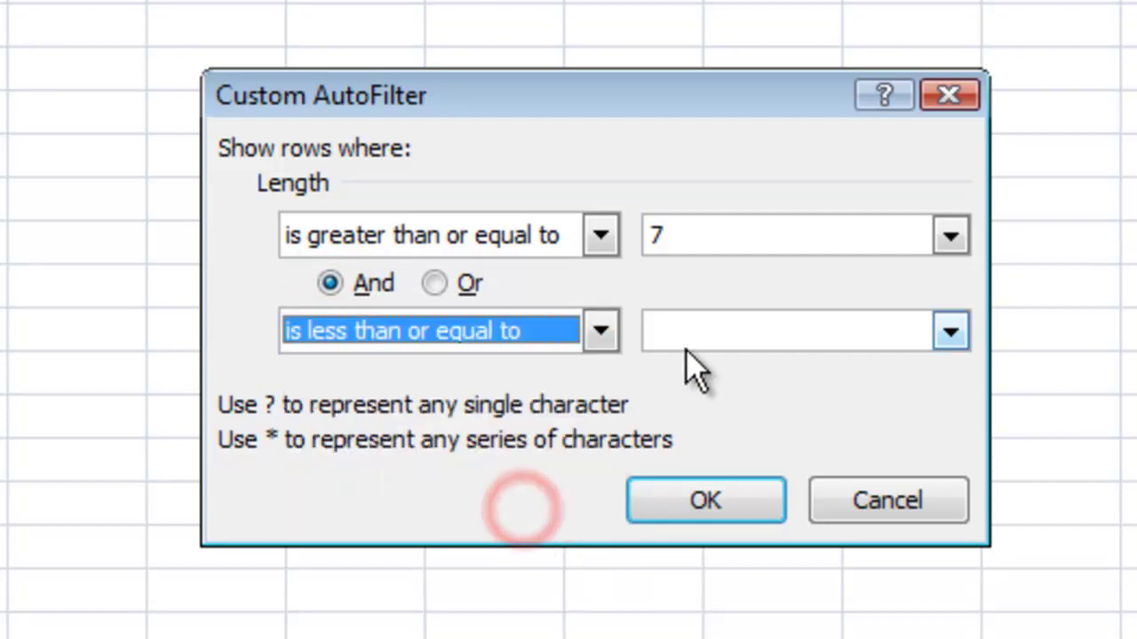
left_click(682, 320)
type("9")
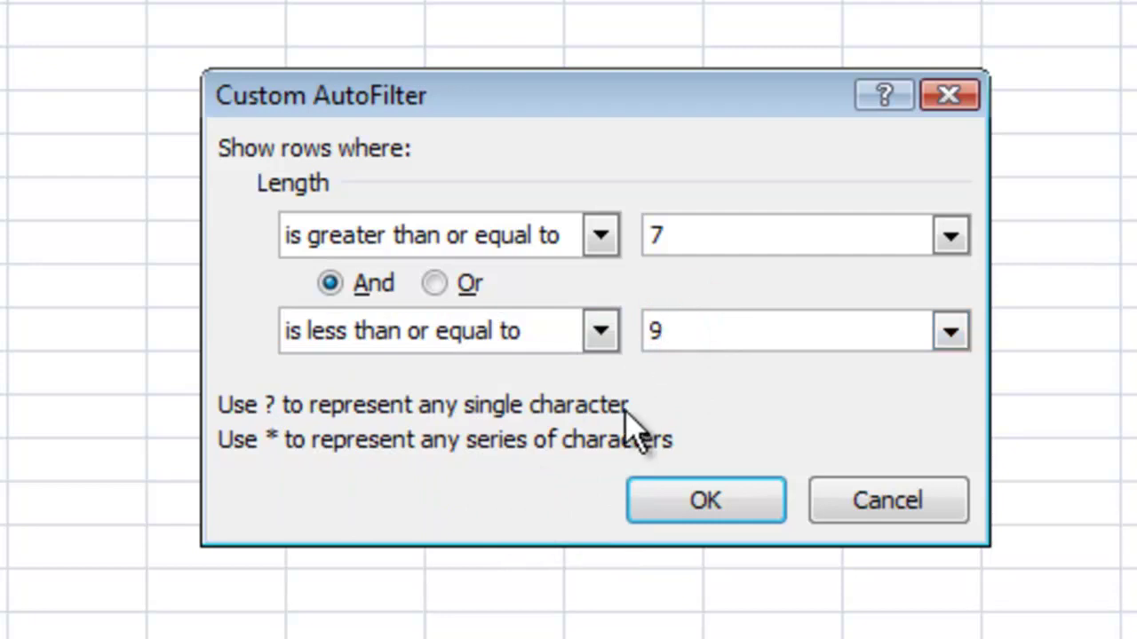
left_click(671, 505)
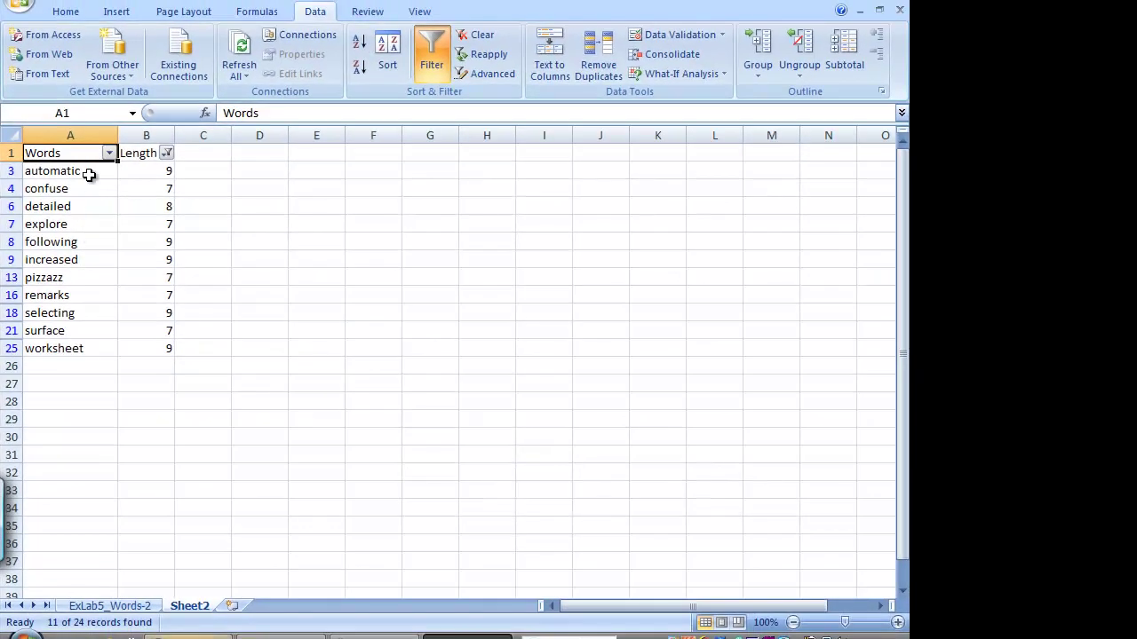
- Copy the visible filtered rows with their headers and paste them starting at A27
left_click_drag(64, 153, 155, 344)
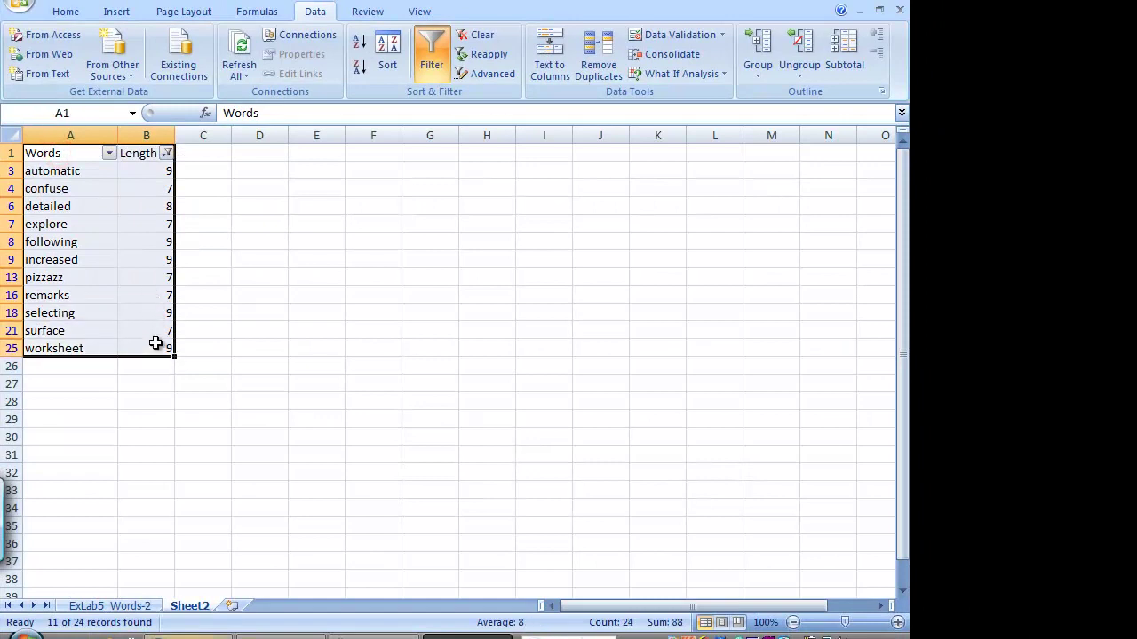
key("ctrl+c")
left_click(60, 380)
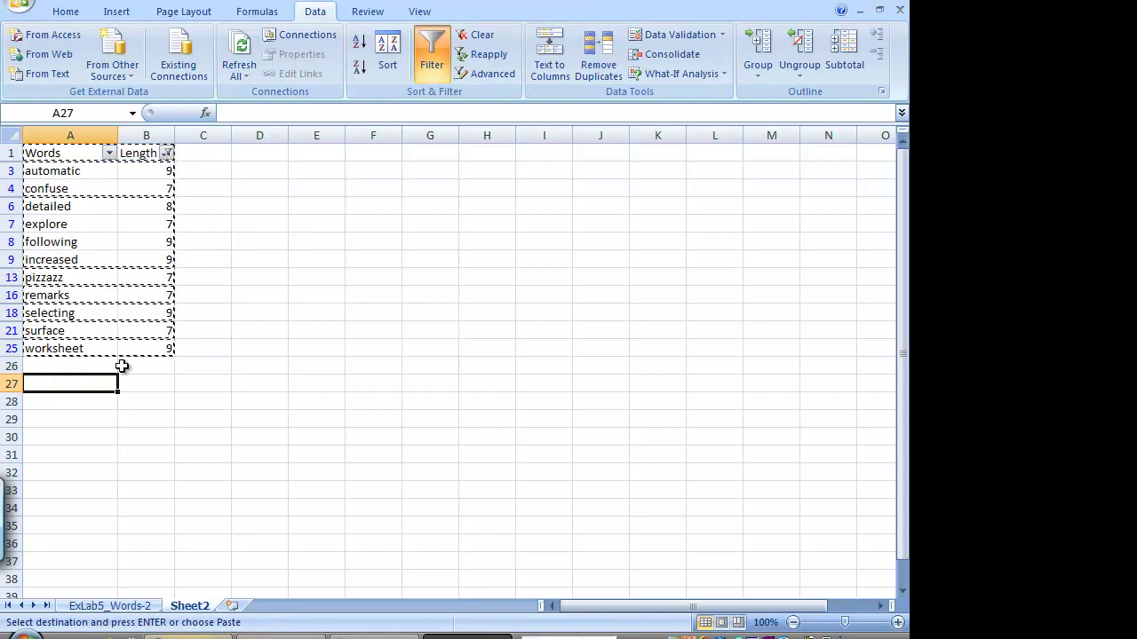
key("ctrl+v")
left_click(203, 347)
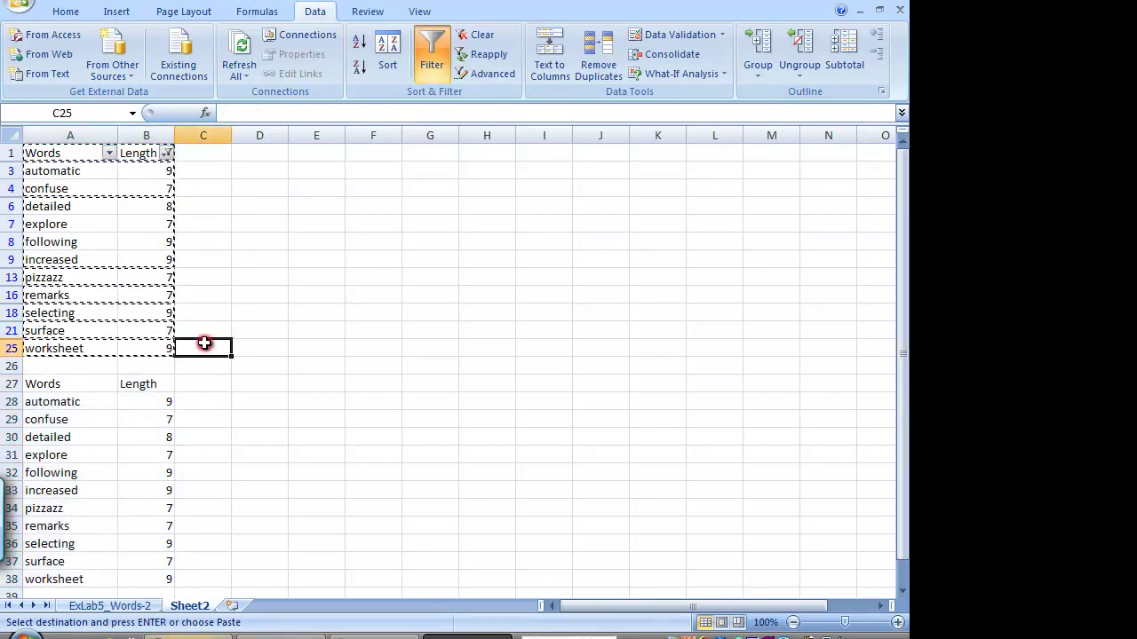
left_click(74, 188)
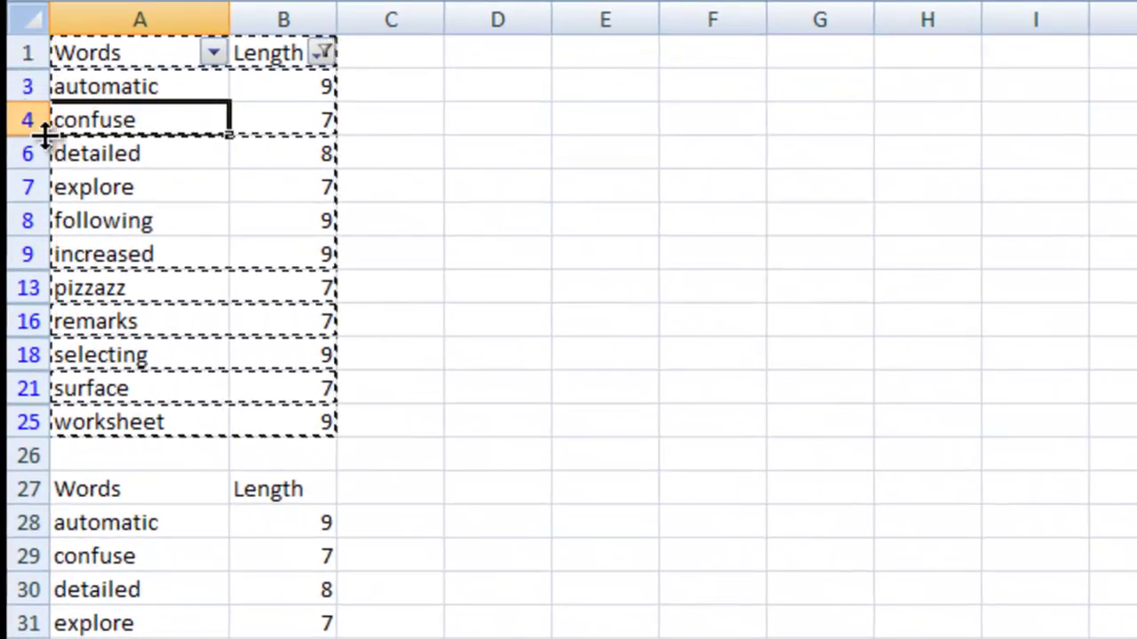
- Clear all filters with Data > Clear so all 24 words show above the copy
left_click(214, 52)
mouse_move(120, 160)
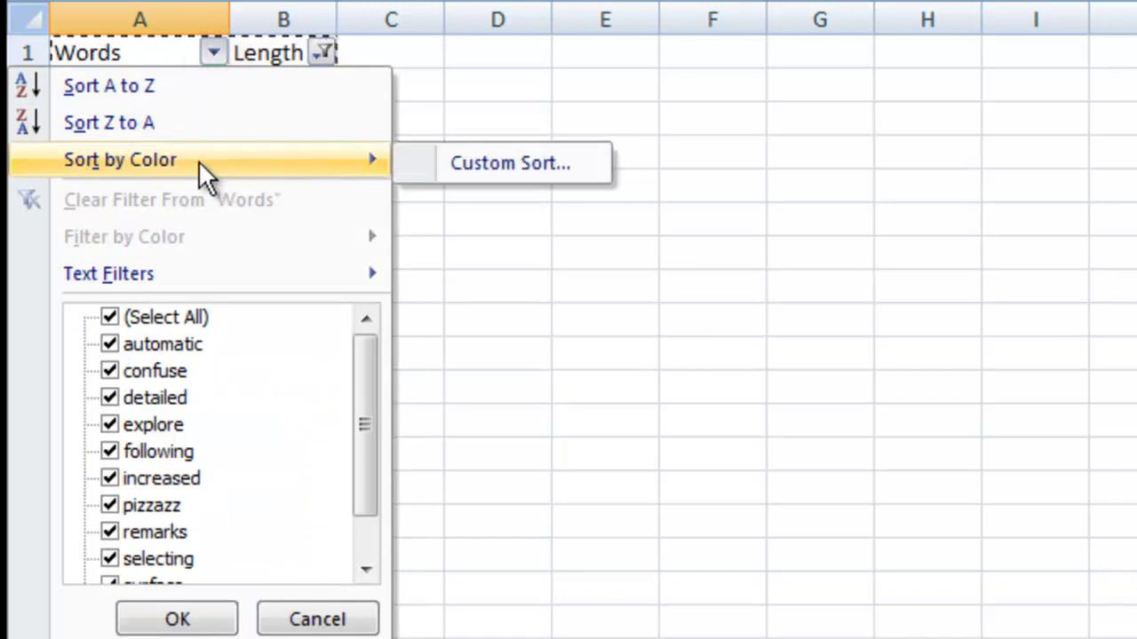
left_click(319, 620)
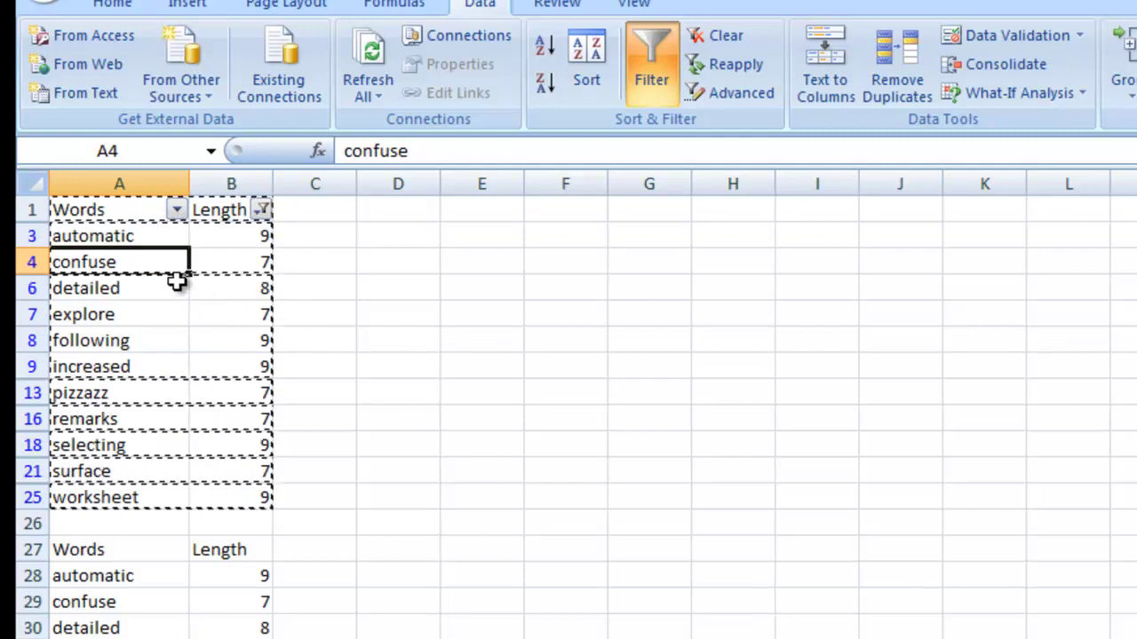
left_click(120, 209)
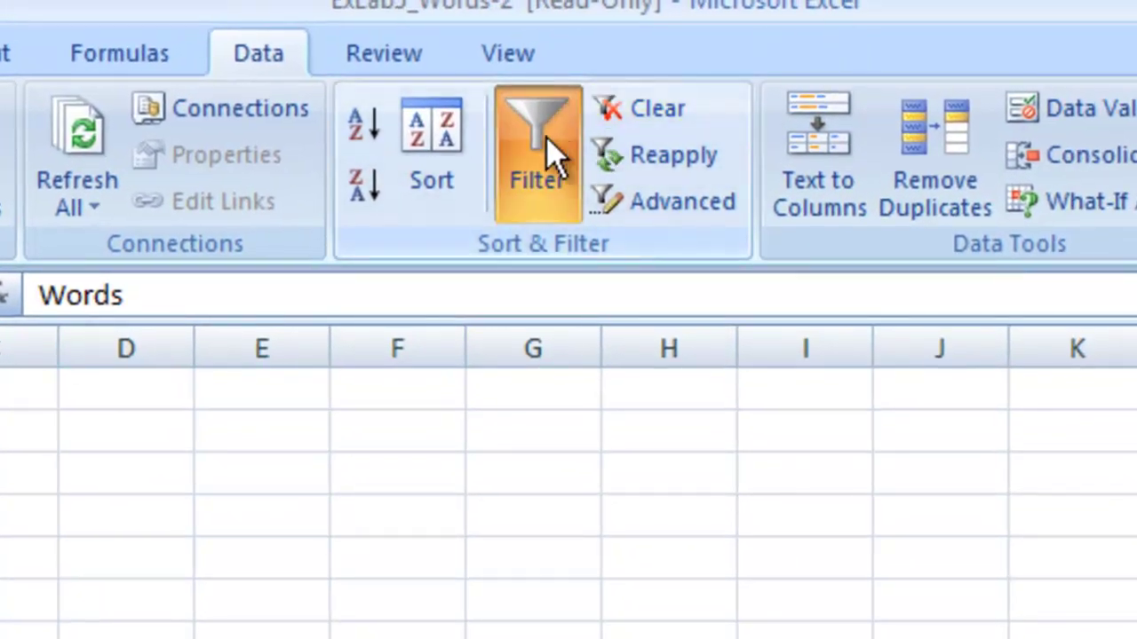
left_click(642, 112)
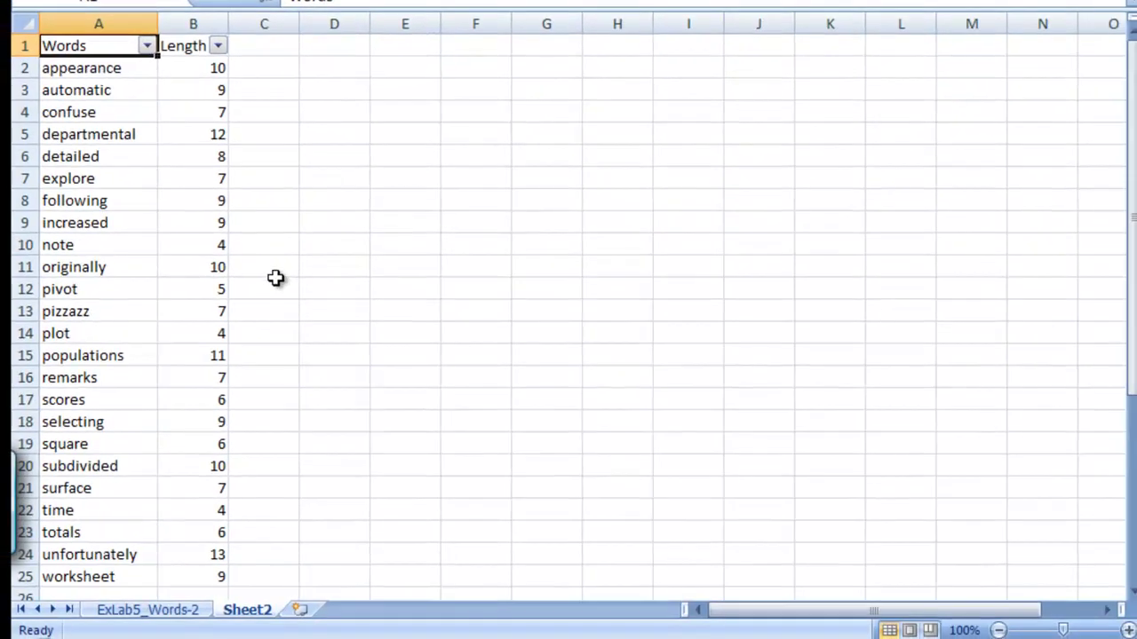
scroll(273, 277, "down", 3)
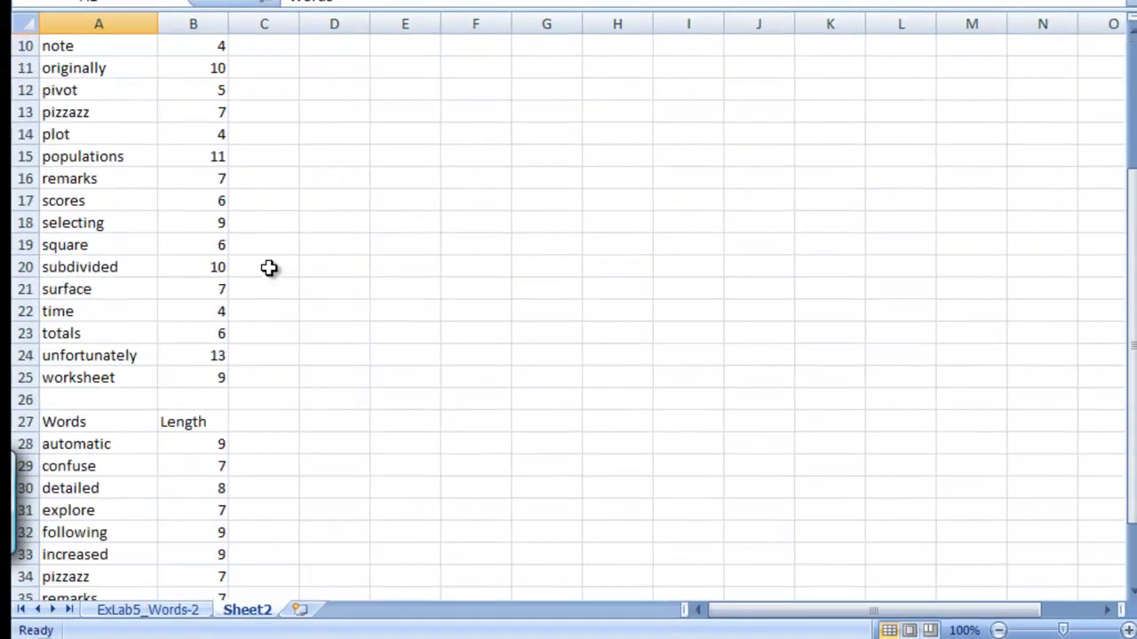
scroll(269, 269, "down", 3)
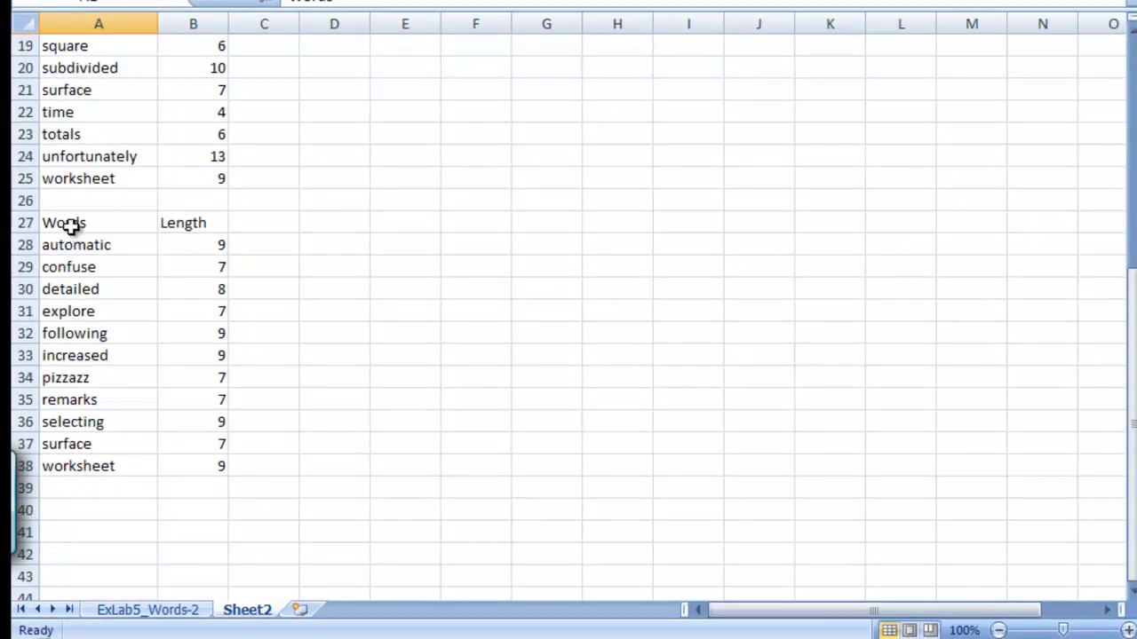